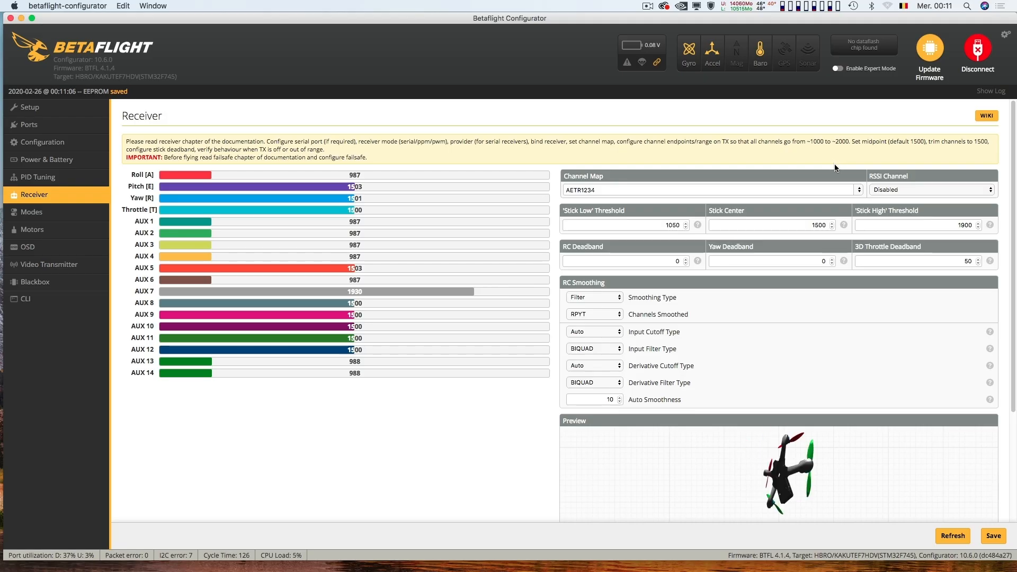
Open the Channel Map options in the Receiver settings and choose a channel map preset.
click(857, 189)
click(850, 206)
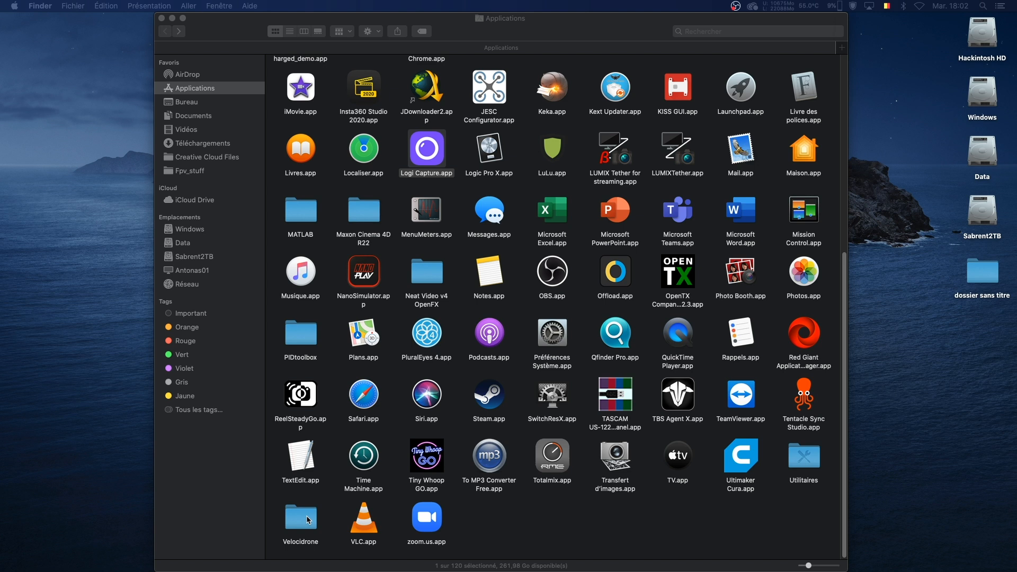
Switch to Finder and start Velocidrone by opening Launcher.app in its Applications subfolder.
click(309, 521)
double_click(303, 514)
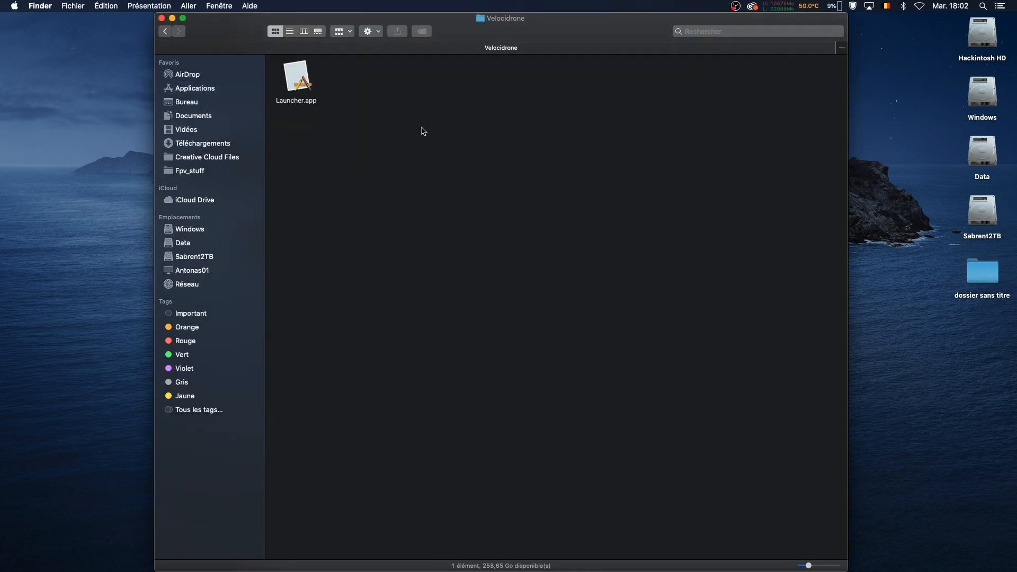
double_click(297, 77)
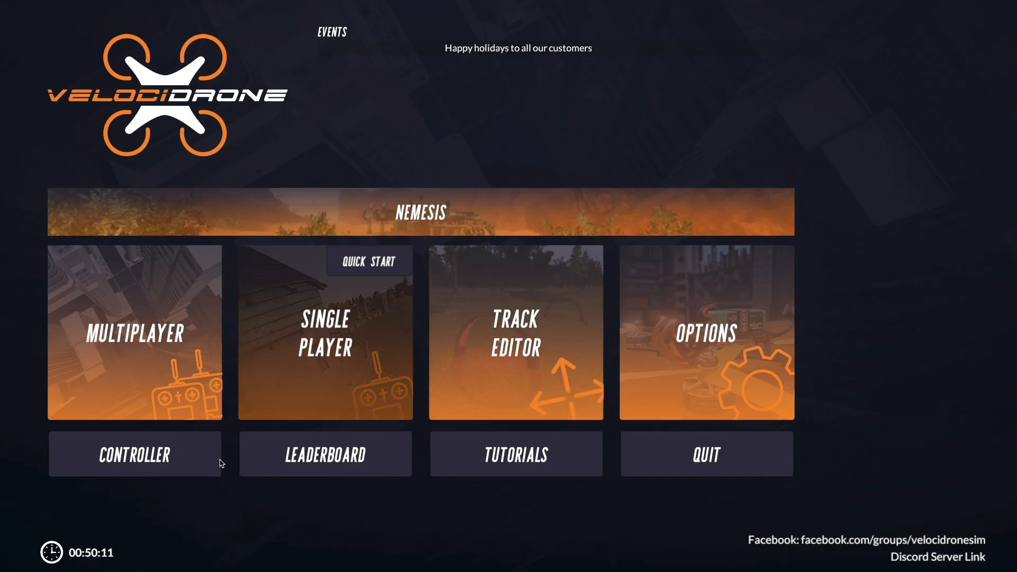
Open the controller setup in Velocidrone and start the stick and controller assignments for the TBS Joystick.
click(158, 472)
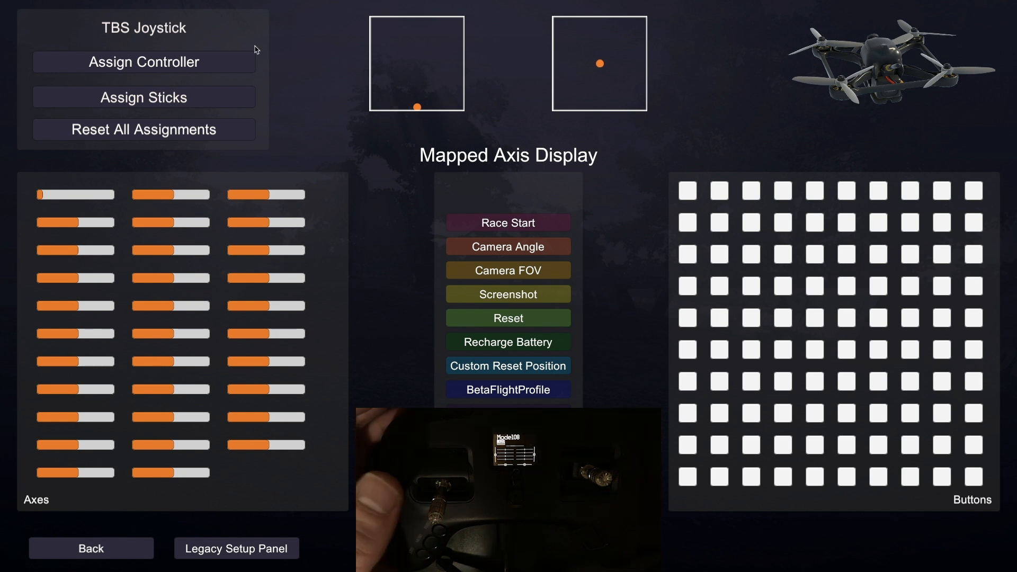
click(194, 108)
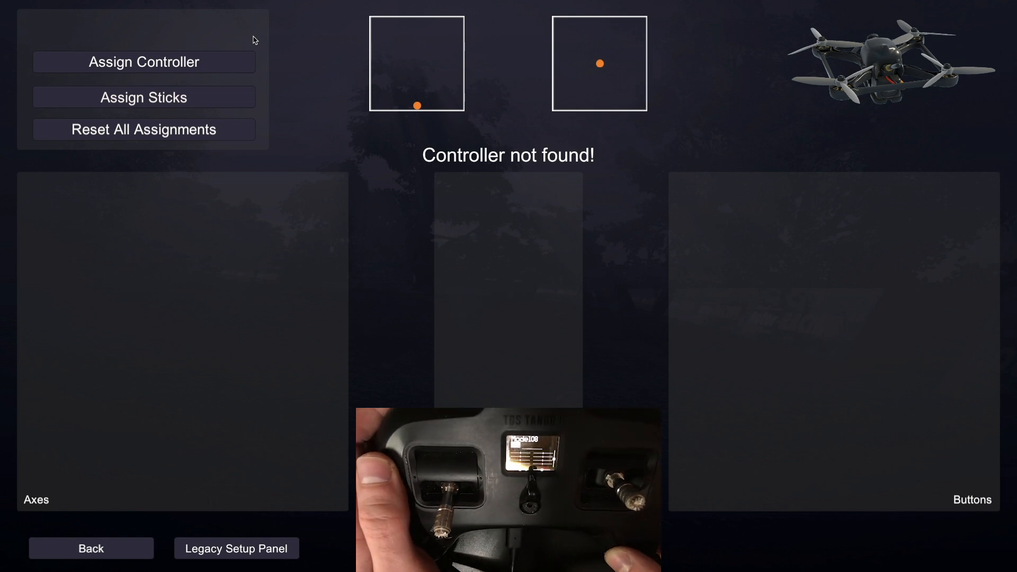
click(194, 61)
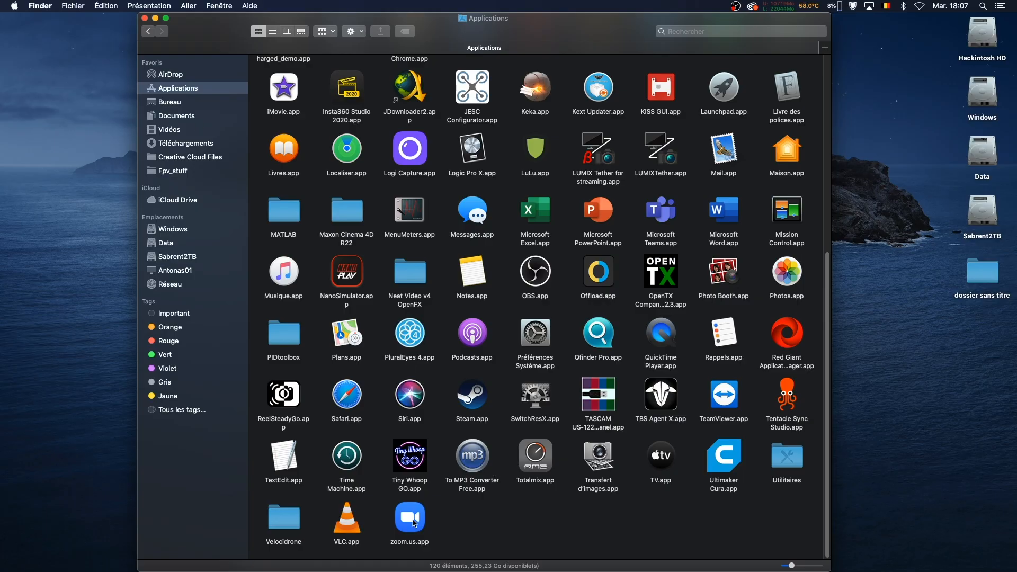
Show the package contents of Velocidrone's Launcher.app in Finder and select the Launcher file inside Contents/MacOS.
double_click(285, 525)
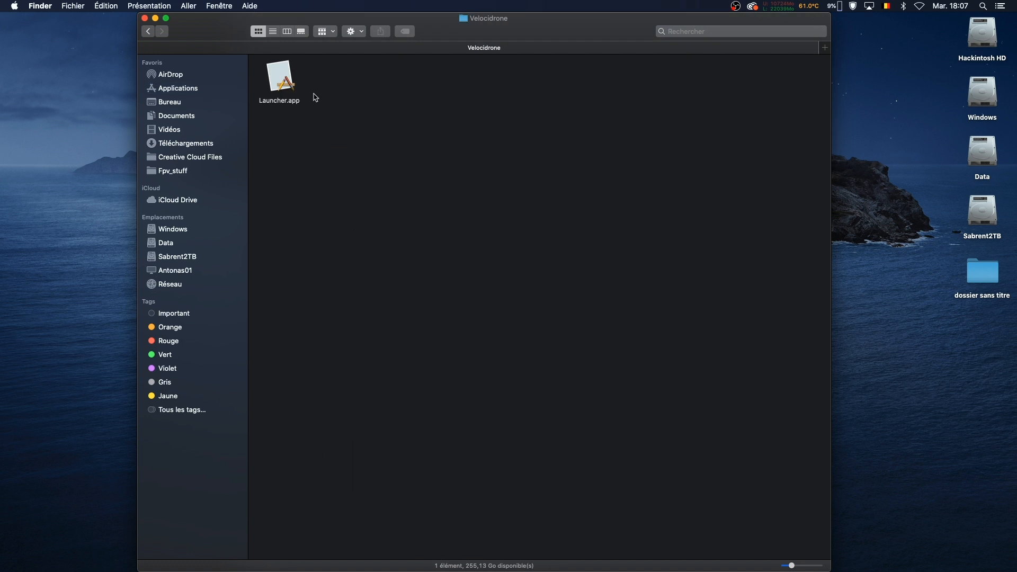
click(297, 85)
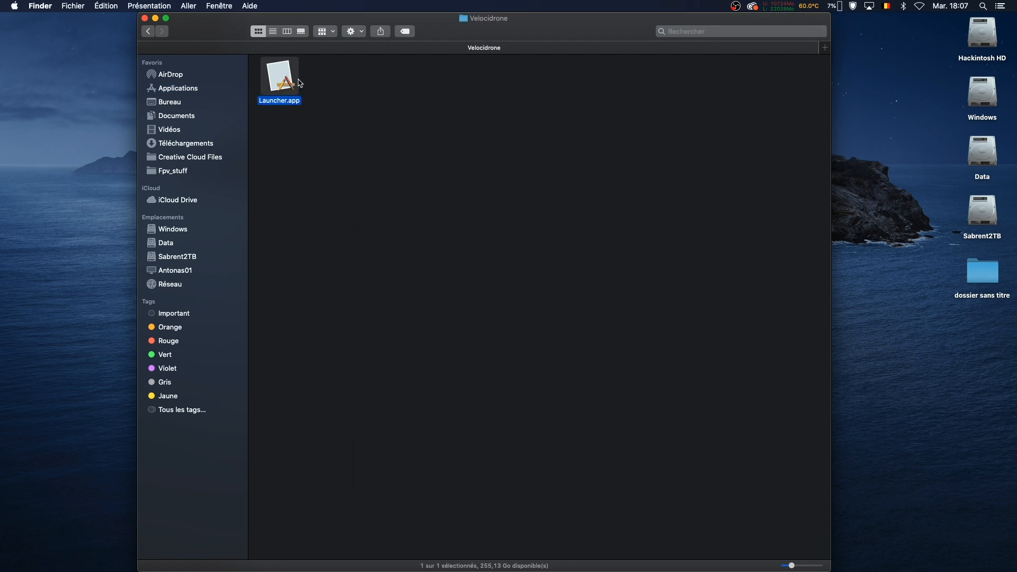
right_click(282, 76)
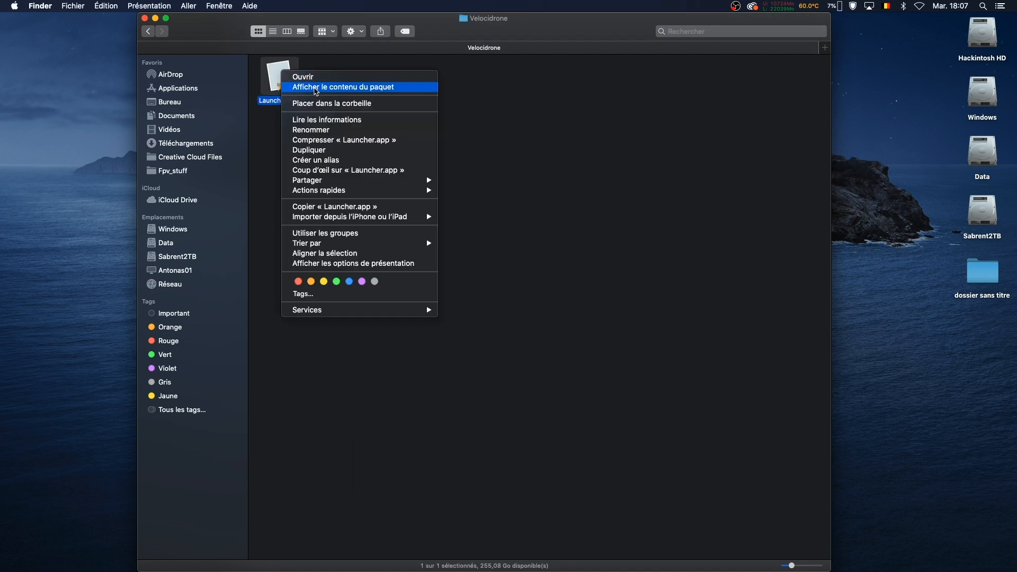
click(318, 88)
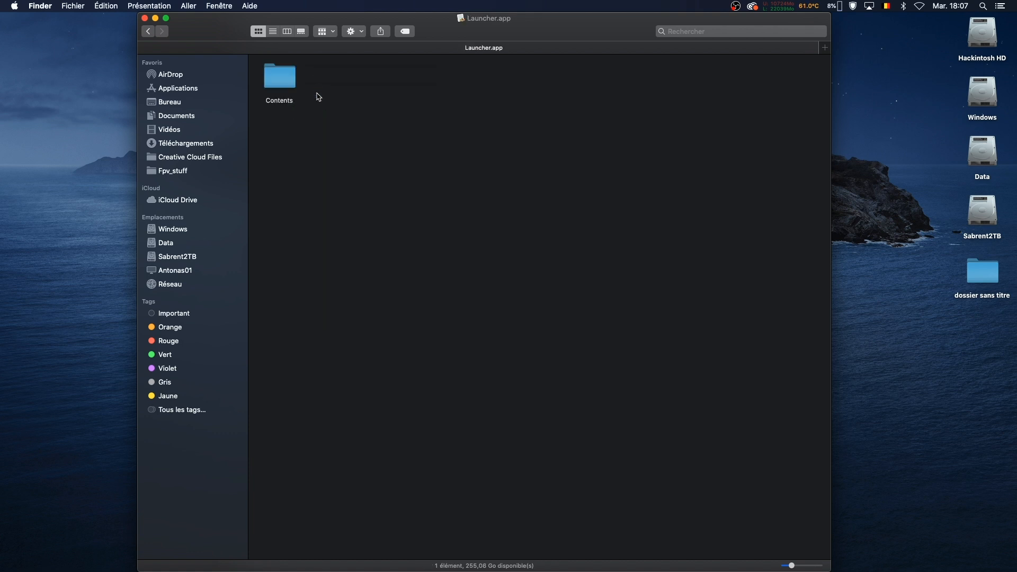
double_click(290, 79)
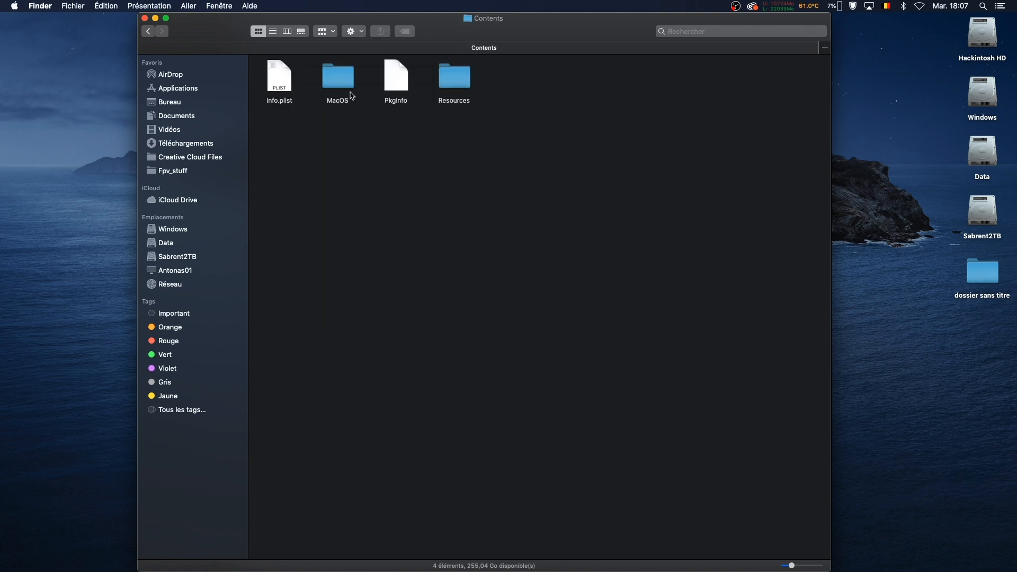
double_click(339, 79)
click(297, 83)
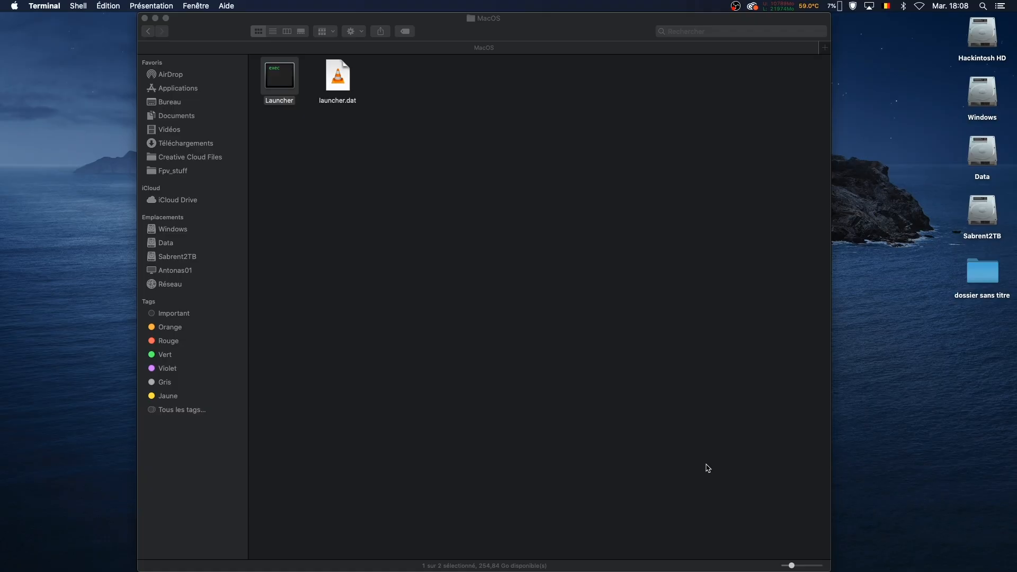
Make the Launcher file executable in Terminal with chmod +x /Applications/Velocidrone/Launcher.app/Contents/MacOS/Launcher, and select the file again in Finder.
mouse_move(756, 564)
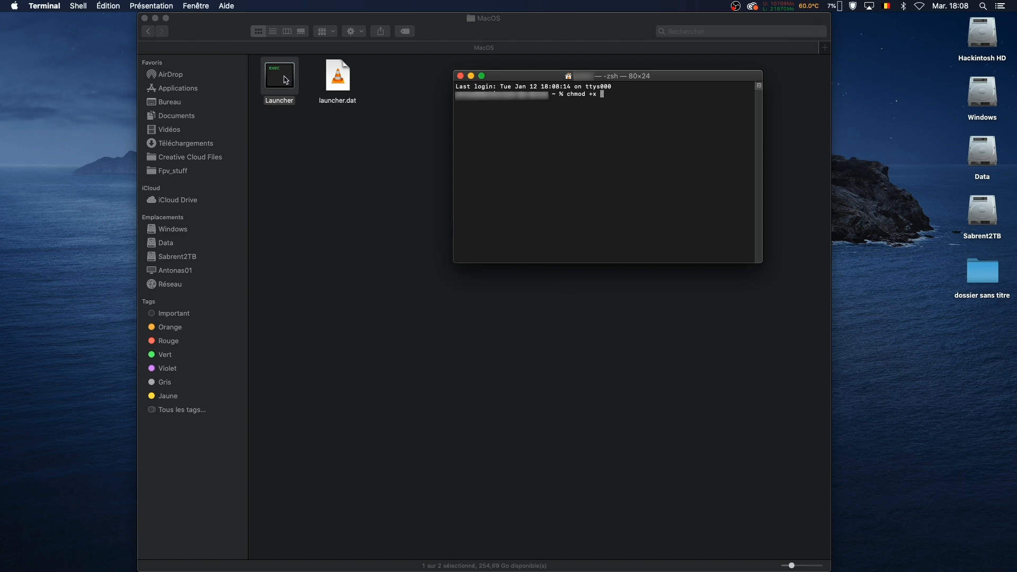
drag(285, 80, 639, 106)
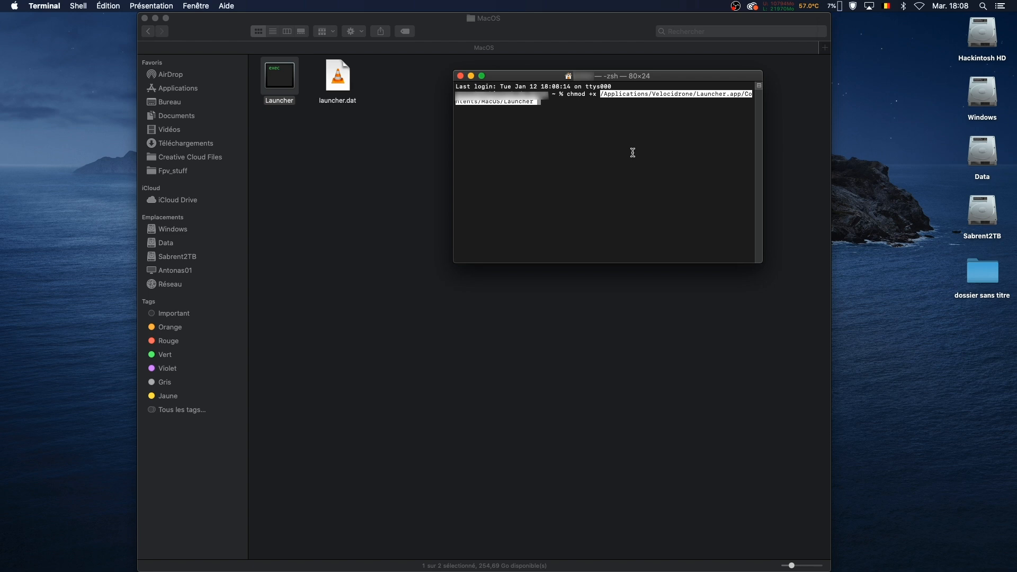
click(301, 90)
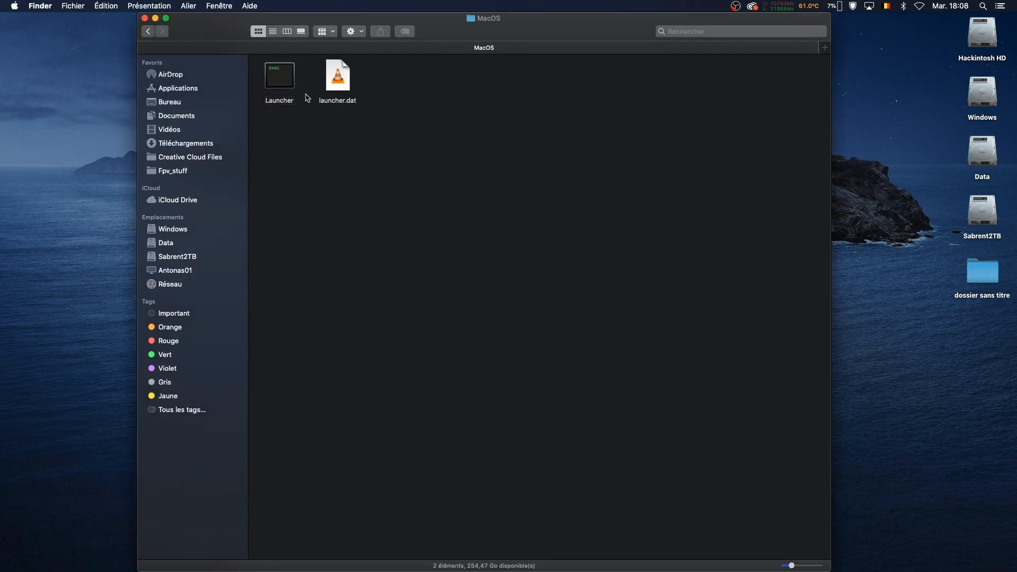
click(285, 77)
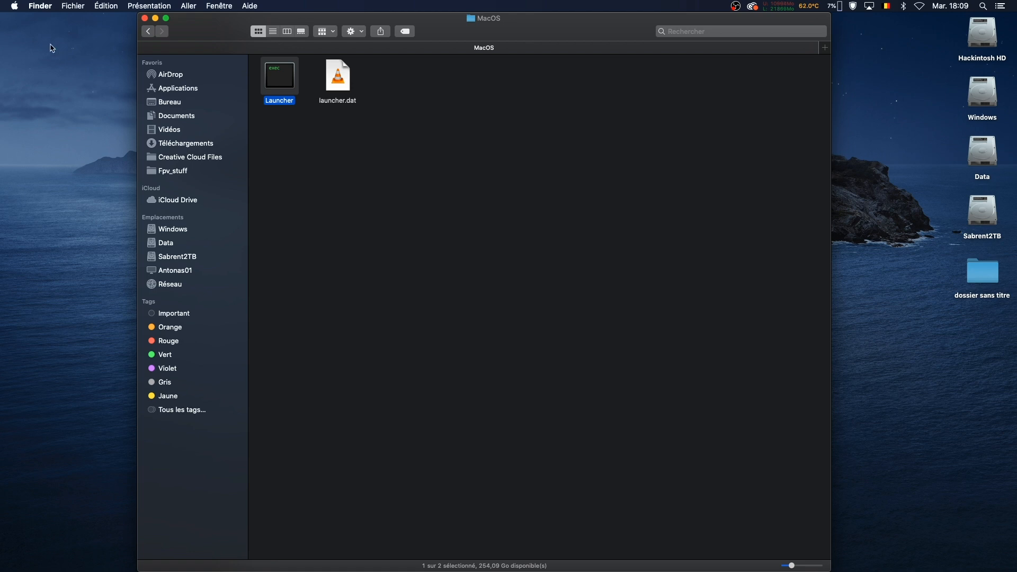
Open the general Security and Privacy settings in System Preferences and check the permissions for downloaded applications.
click(16, 6)
click(42, 37)
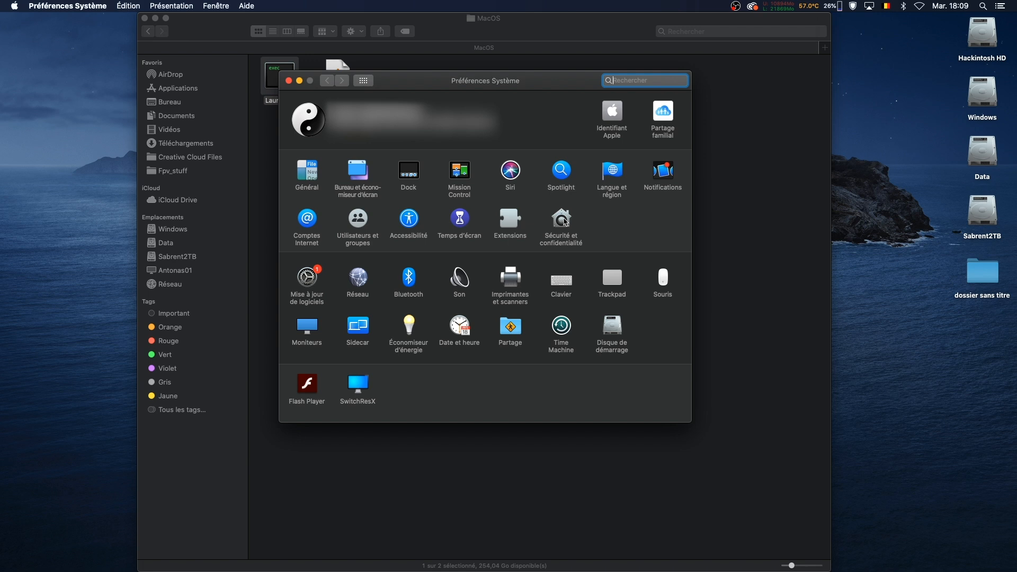
click(562, 219)
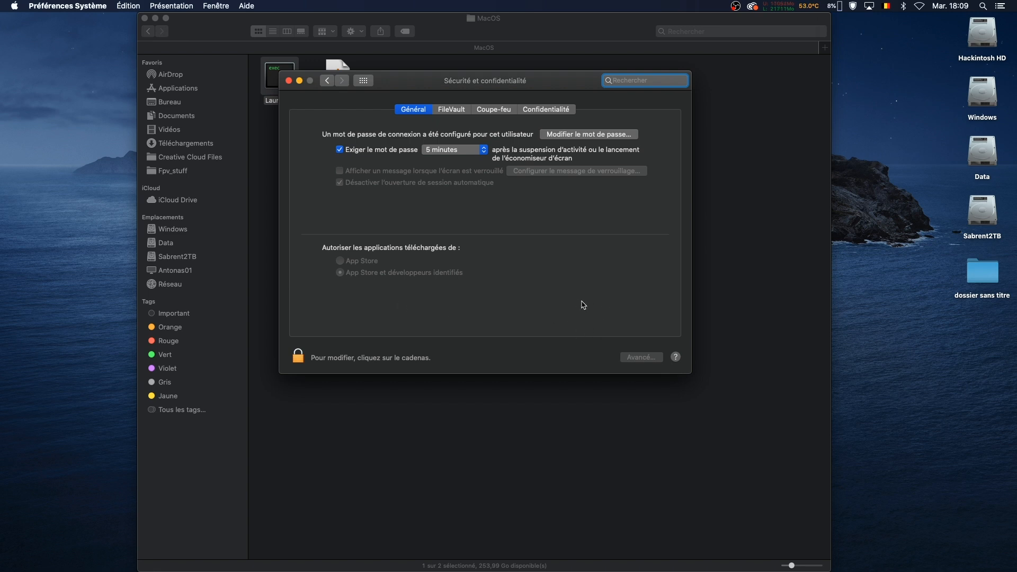
click(618, 312)
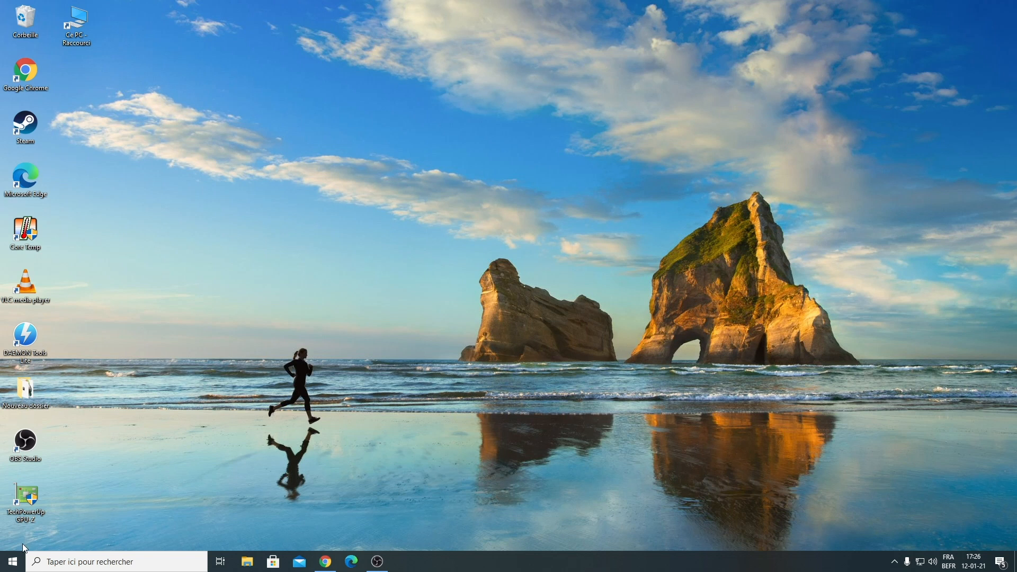
On the Windows computer, open Devices and Printers from the device settings and reposition its window.
click(13, 560)
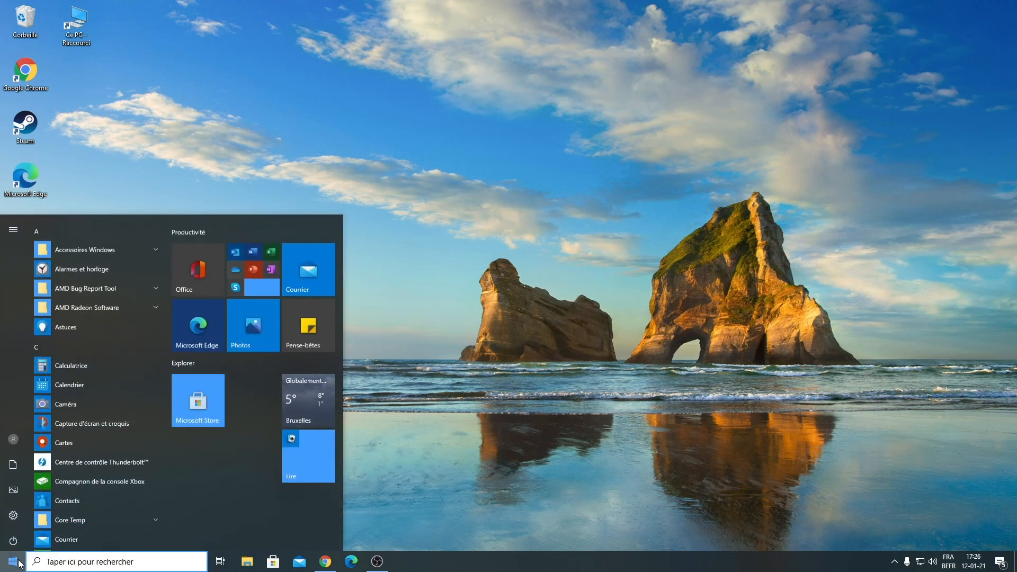
click(14, 512)
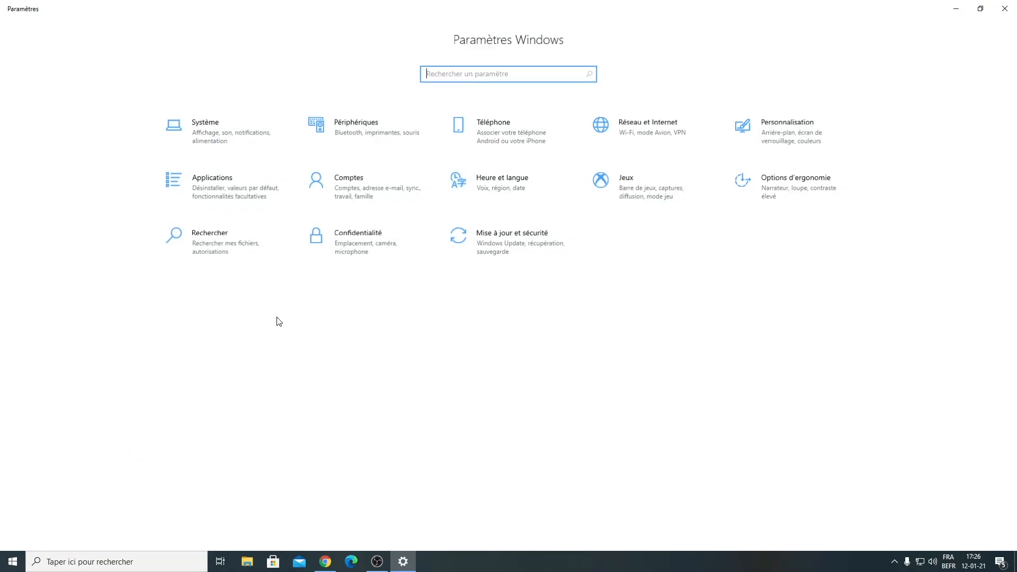
click(319, 126)
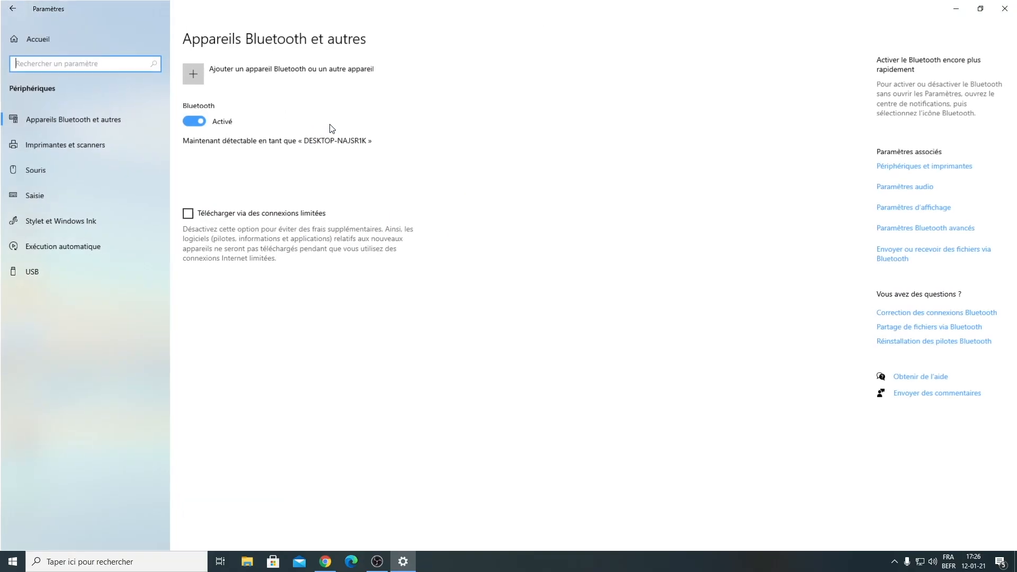
click(916, 165)
drag(664, 30, 613, 37)
Check the TBS Joystick in its game controller settings and close that dialog.
click(697, 204)
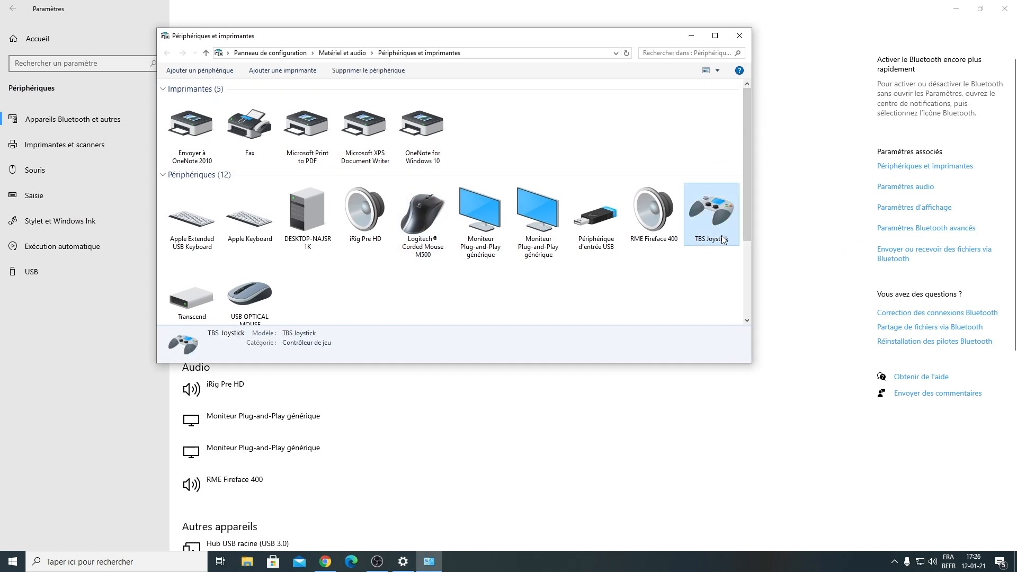
right_click(708, 212)
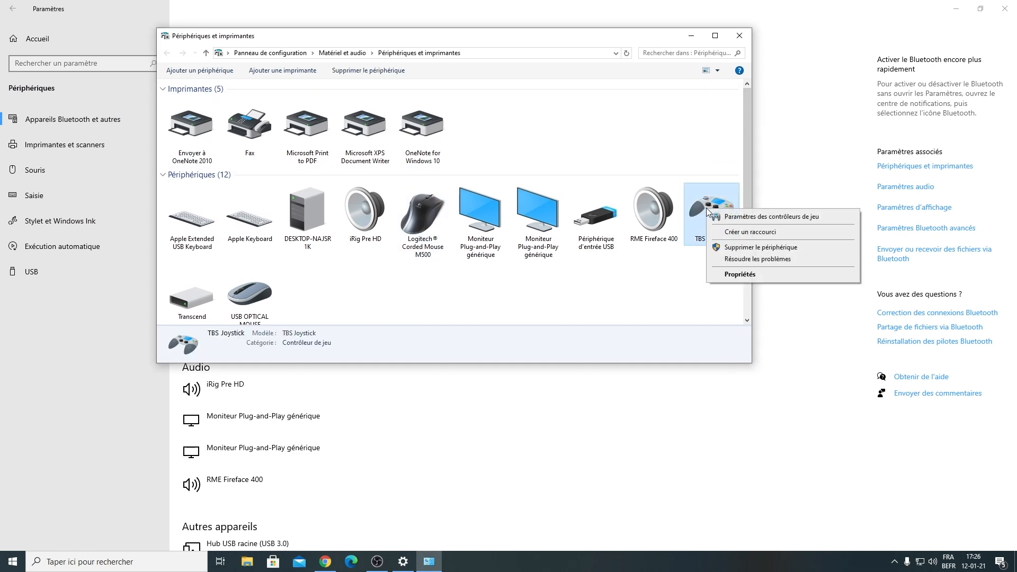
click(730, 217)
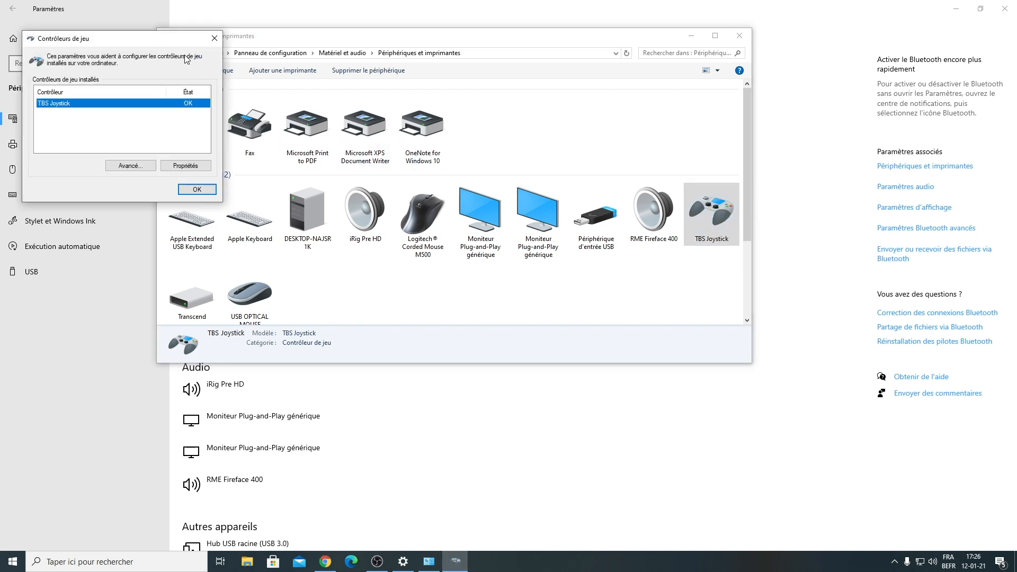
right_click(709, 211)
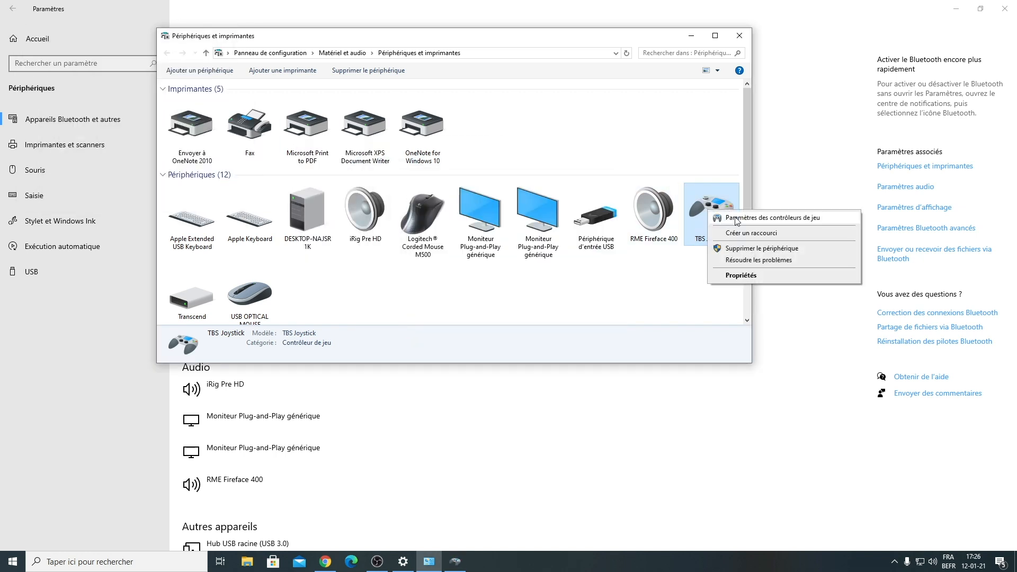
click(768, 219)
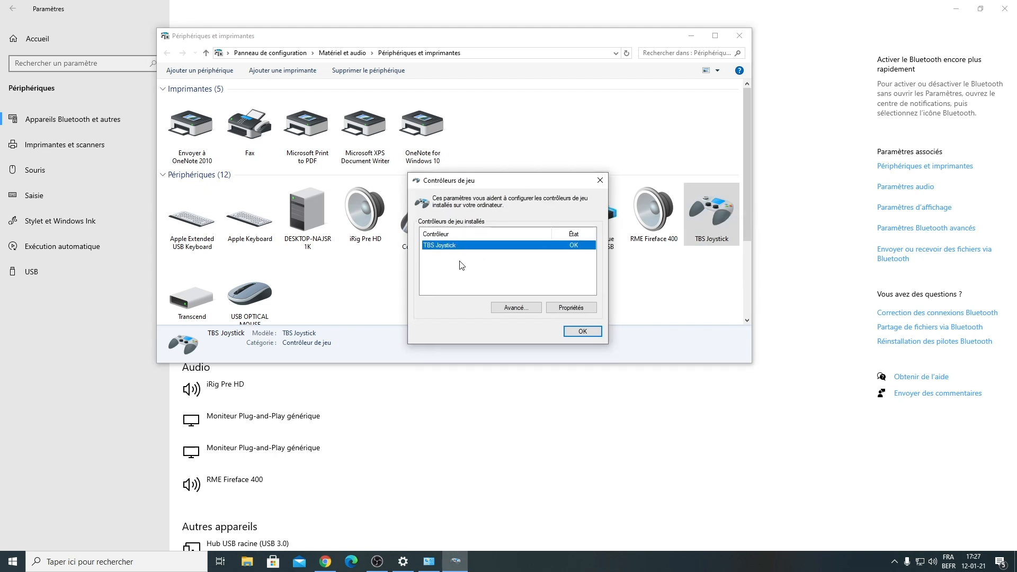
click(599, 180)
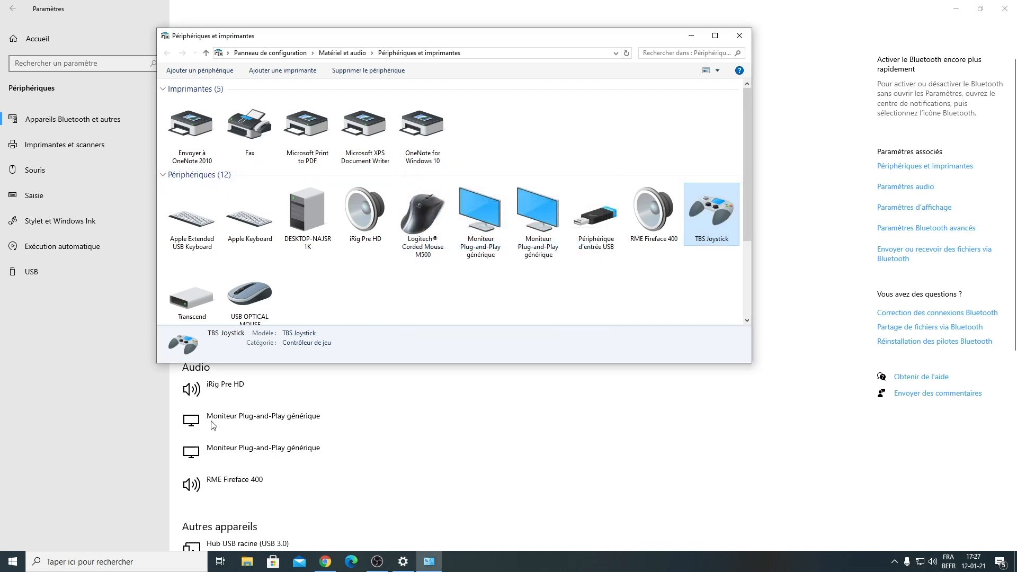
Search Windows for "gestionna" and open the Device Manager.
click(121, 560)
text(gestionna)
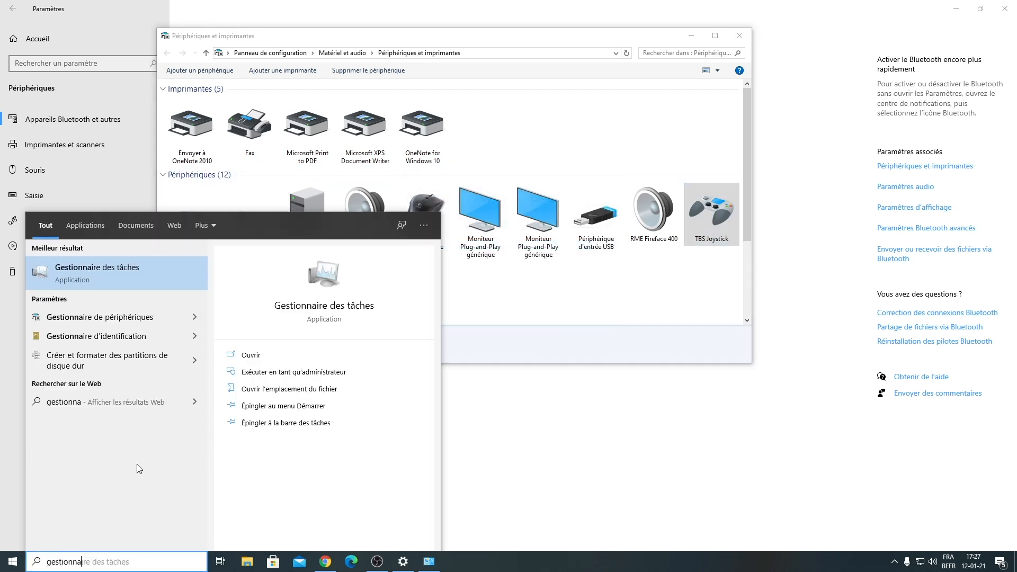
click(114, 317)
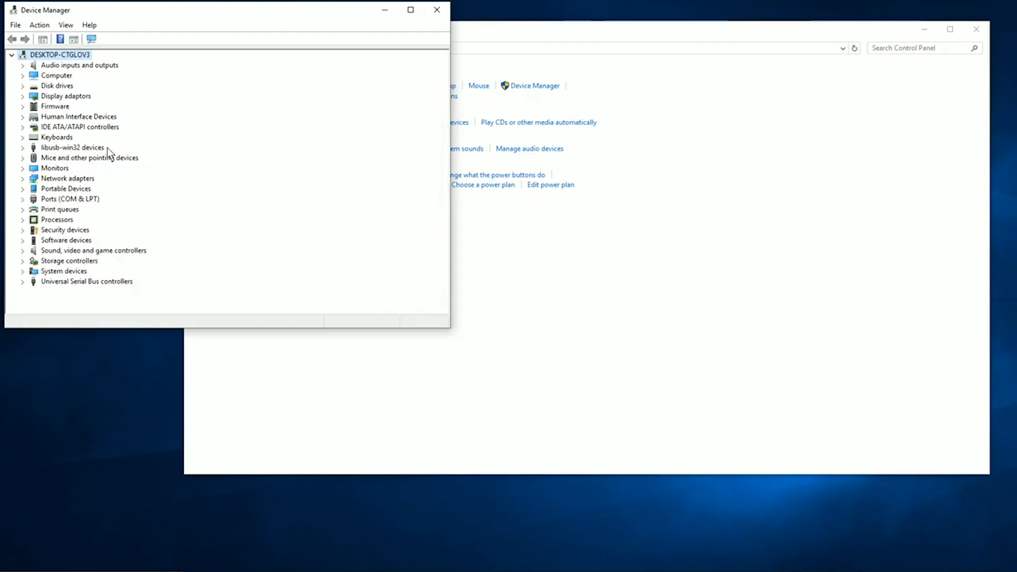
Expand the libusb-win32 devices and open the driver properties of BETTER_USB_HS.
click(22, 148)
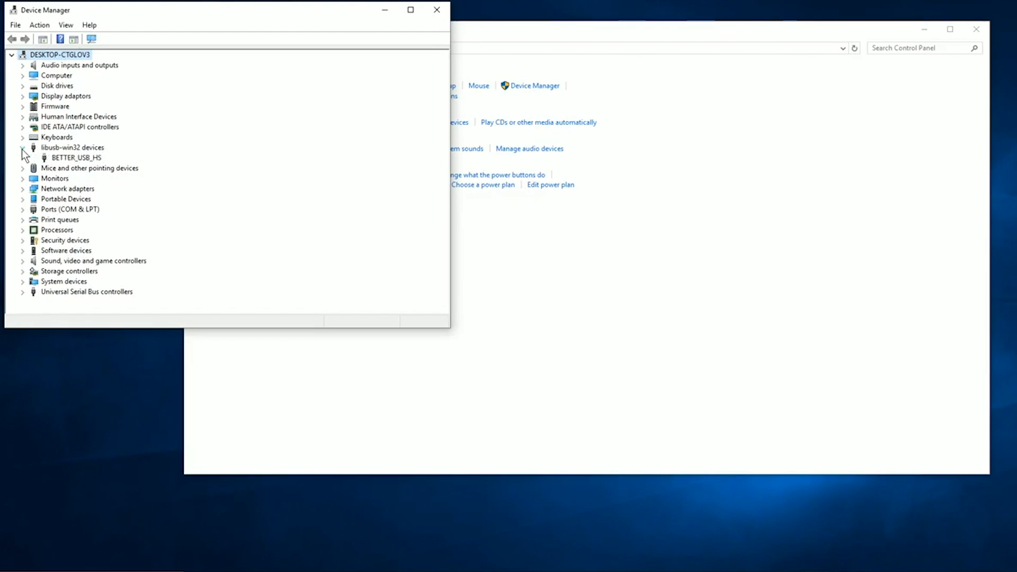
click(79, 159)
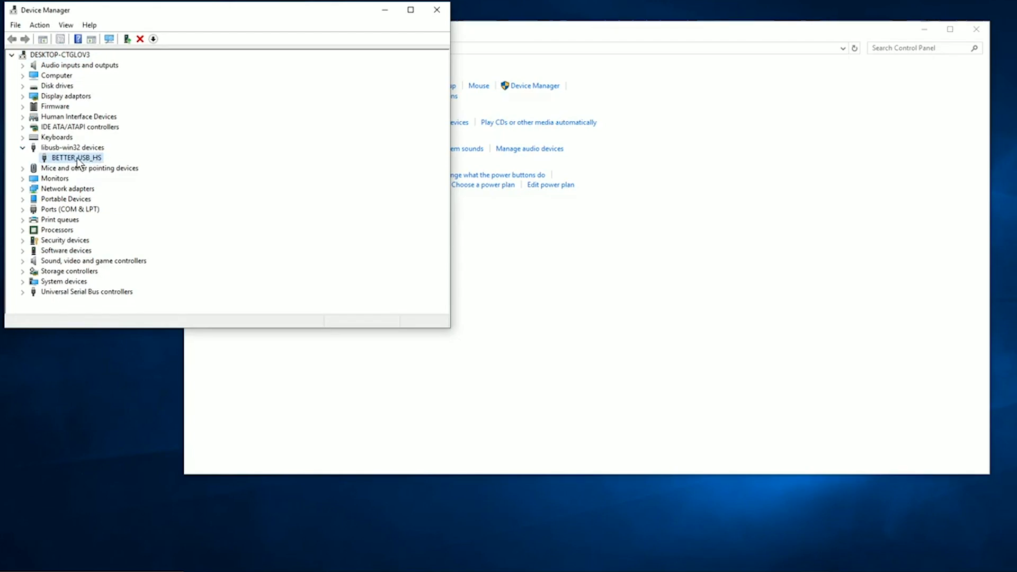
right_click(77, 158)
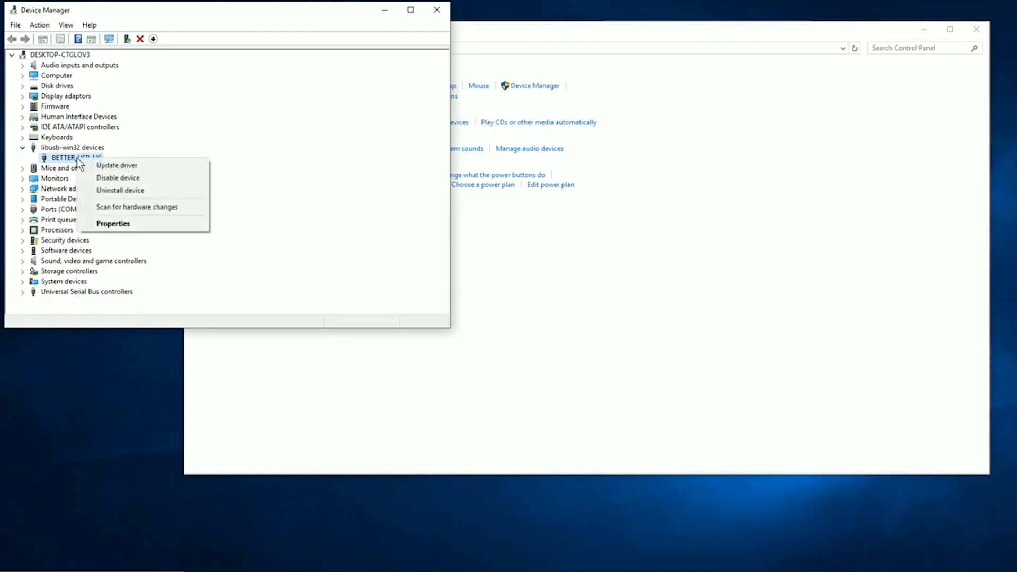
click(141, 223)
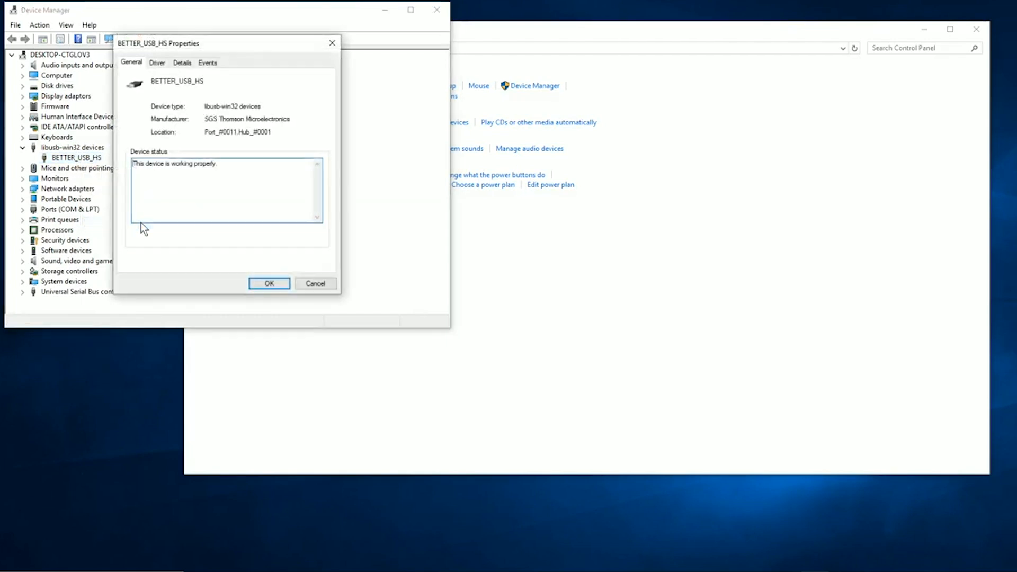
click(159, 62)
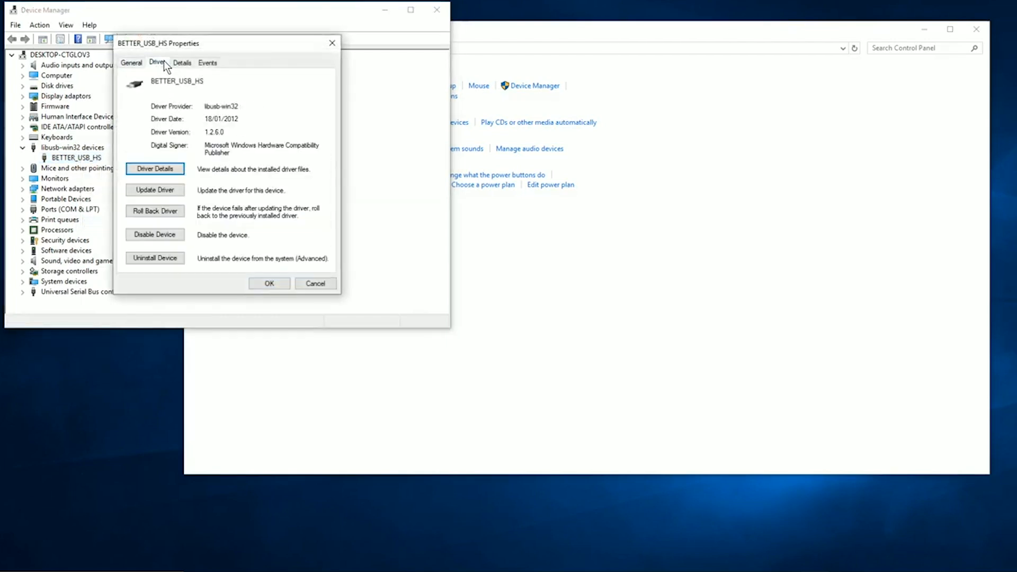
Roll back the BETTER_USB_HS driver, giving "Previous version of the driver performed better" as the reason.
click(163, 212)
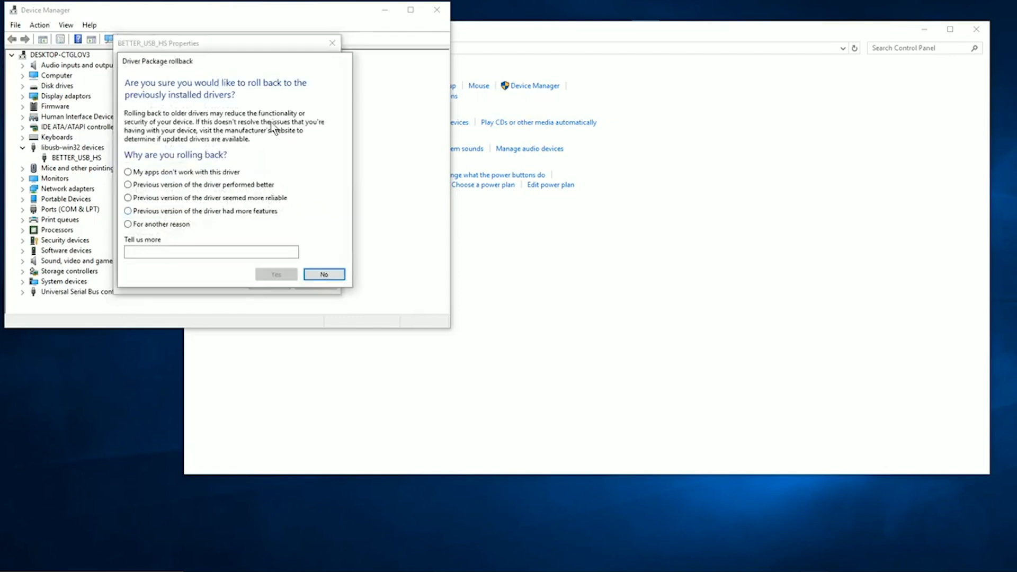
click(129, 185)
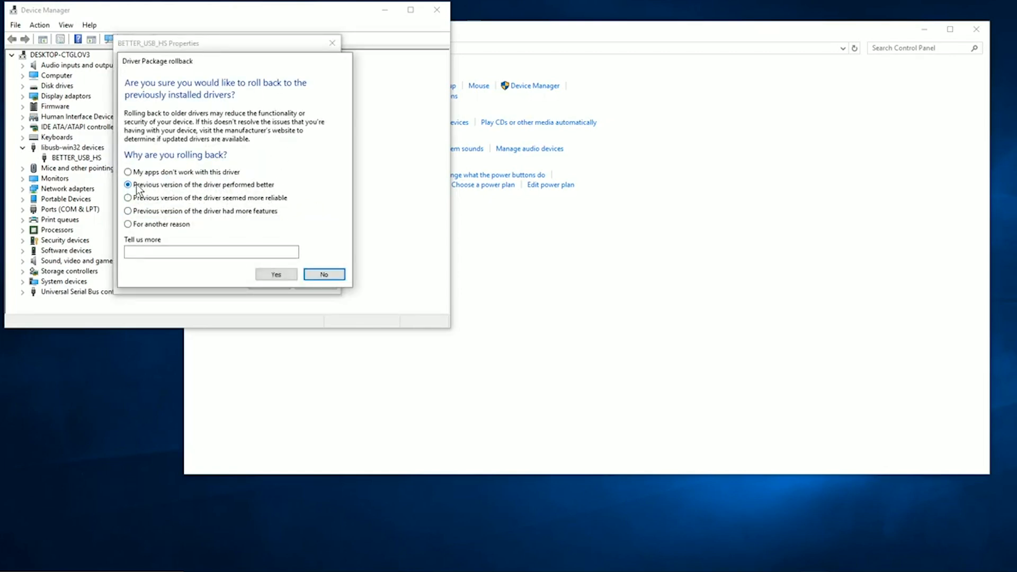
click(271, 276)
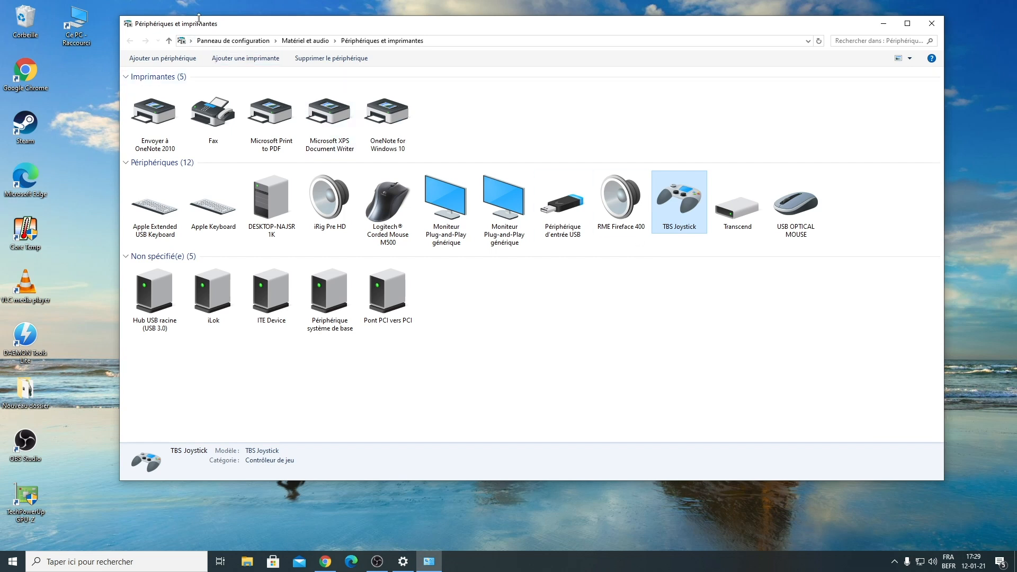
Open the Contrôleur de jeu HID properties from the TBS Joystick's hardware functions and enable modification of its settings.
right_click(687, 193)
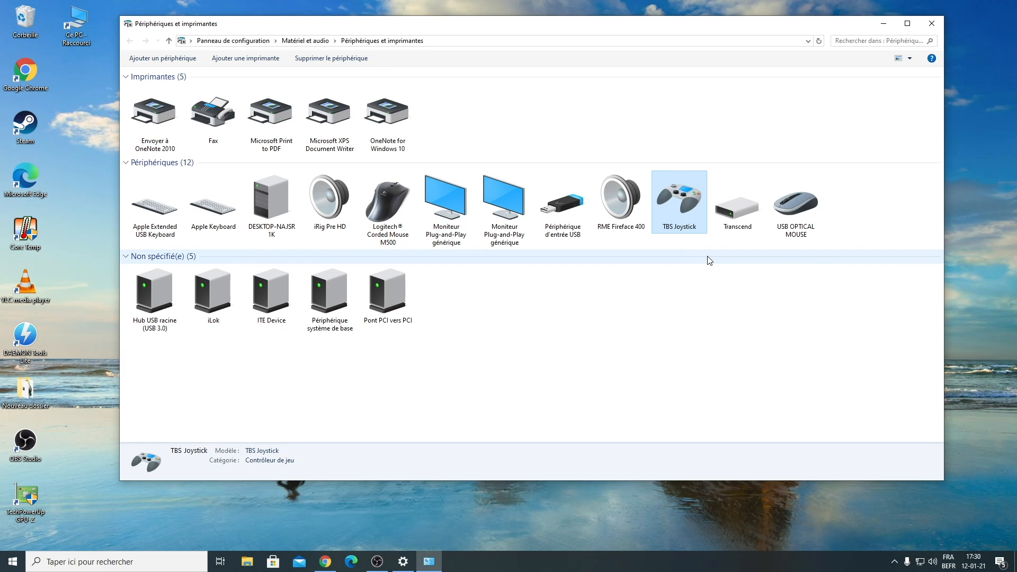
double_click(693, 217)
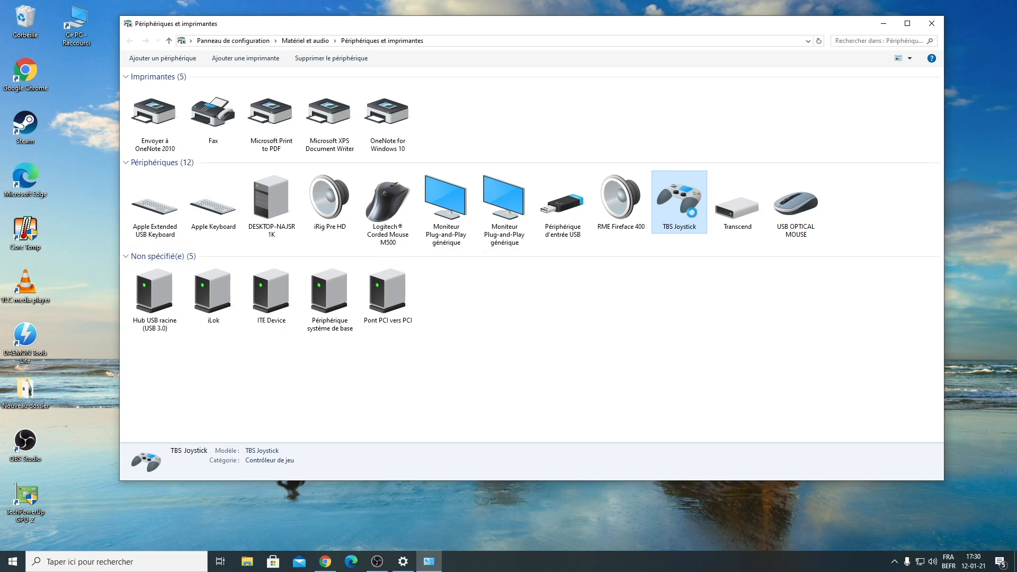
drag(756, 200, 614, 171)
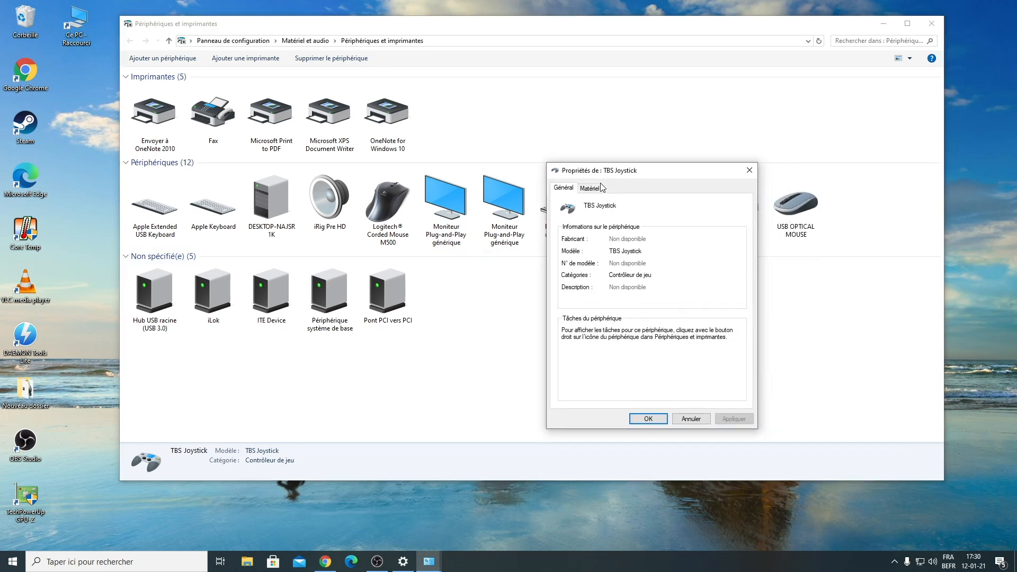
click(591, 188)
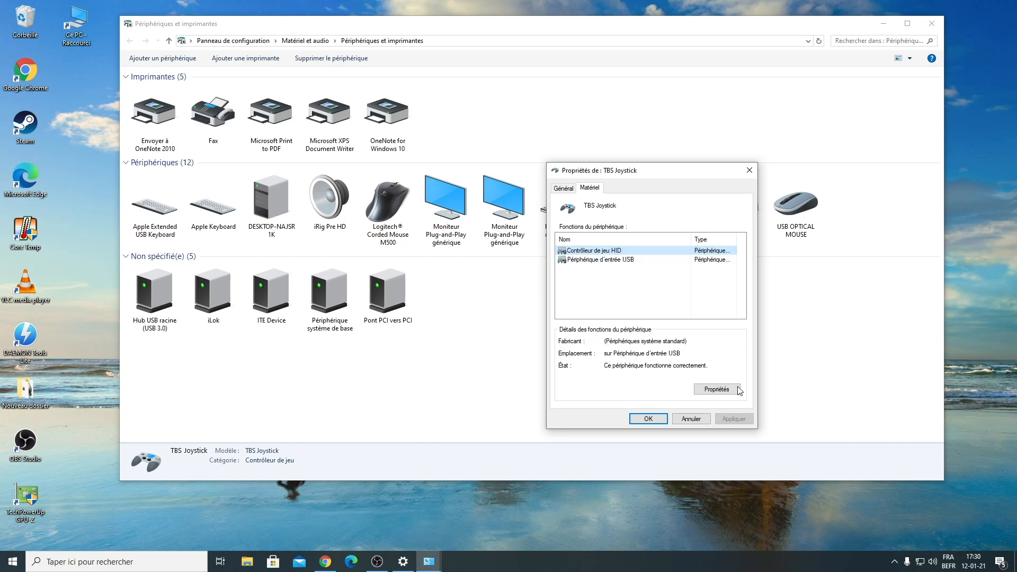
click(717, 390)
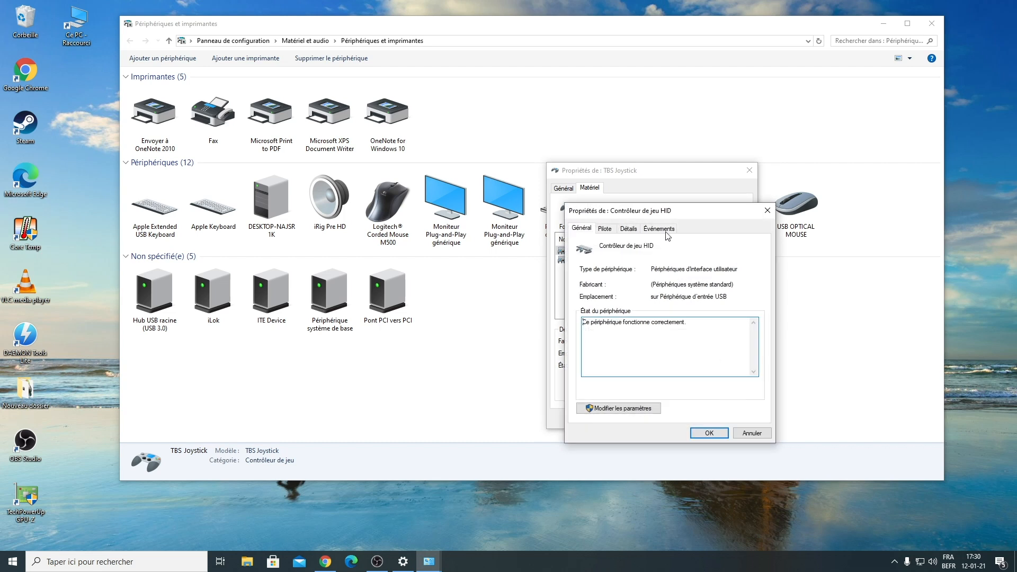
drag(659, 211, 635, 188)
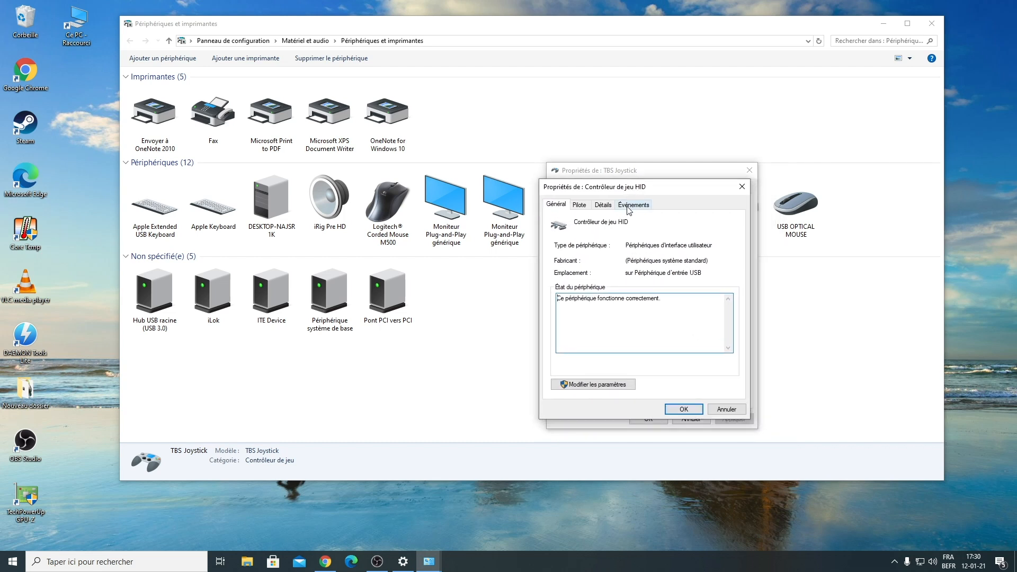
click(595, 385)
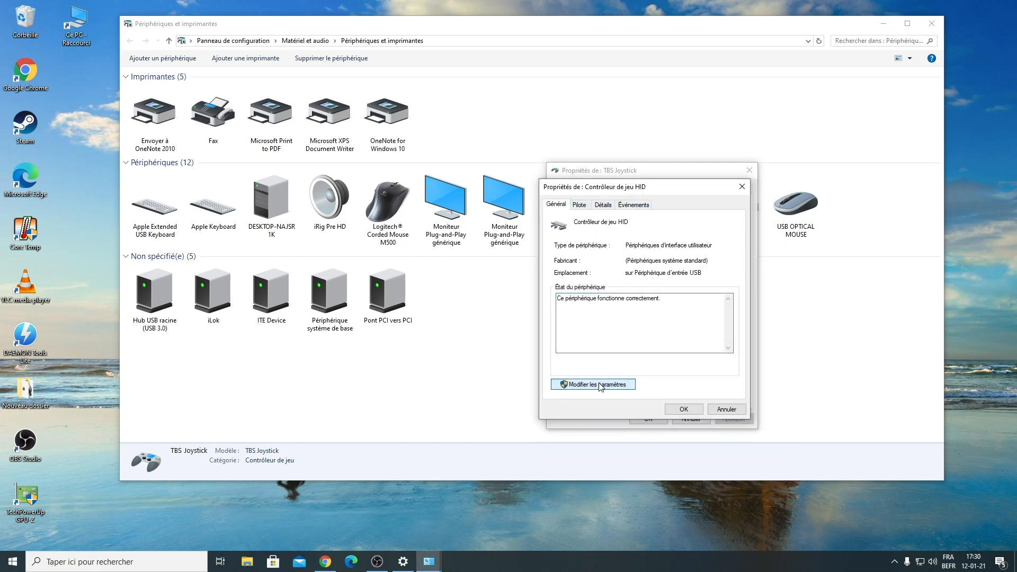
drag(215, 105, 632, 193)
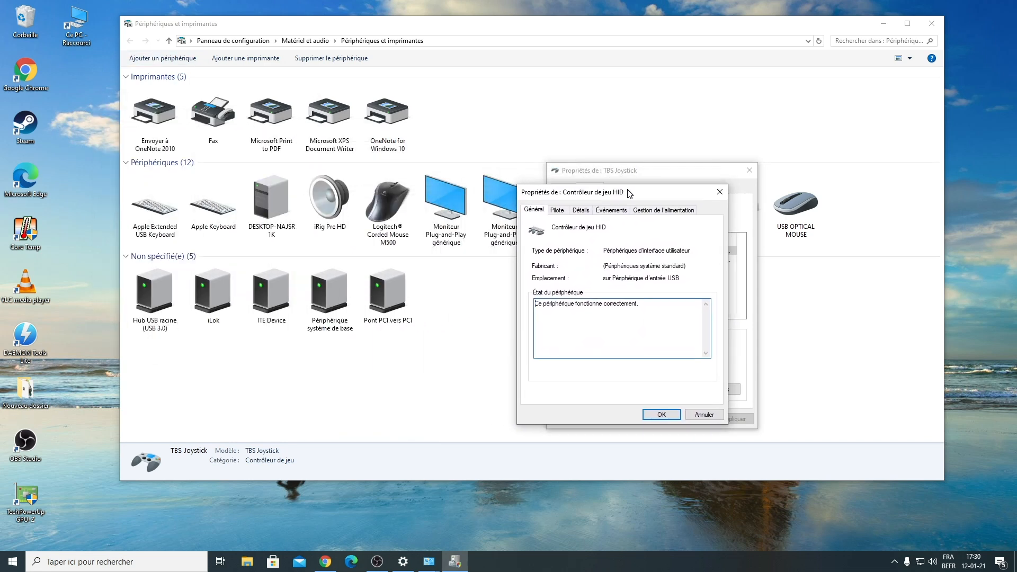
Start a manual driver update for the HID game controller, choosing Contrôleur de jeu HID from the drivers available on the computer.
click(556, 209)
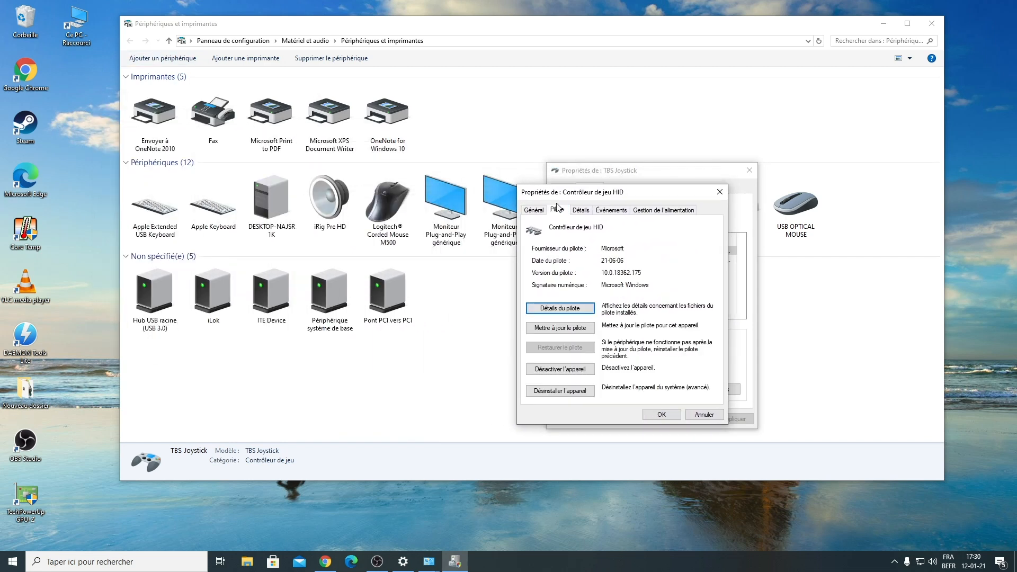
click(572, 328)
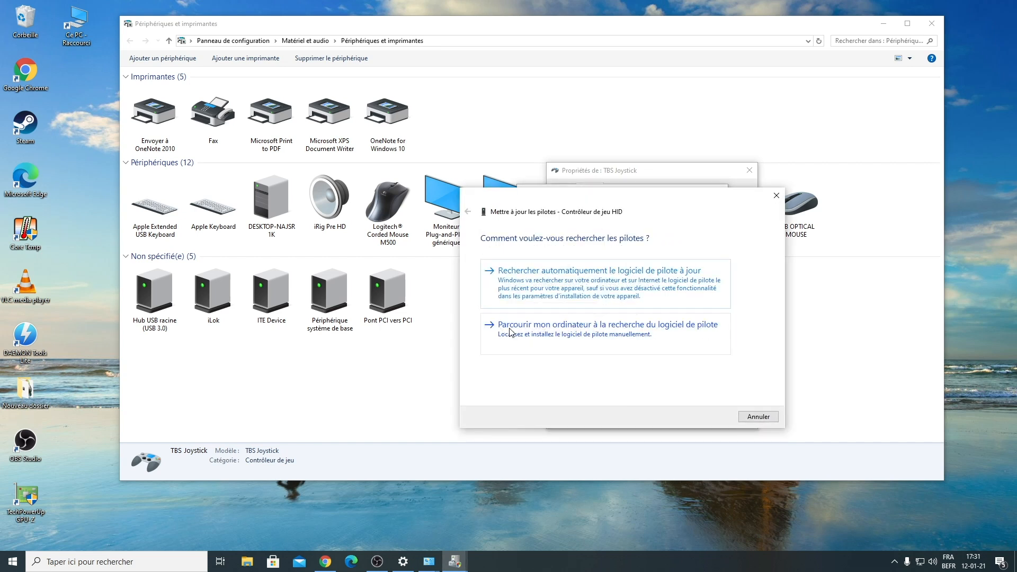
click(696, 336)
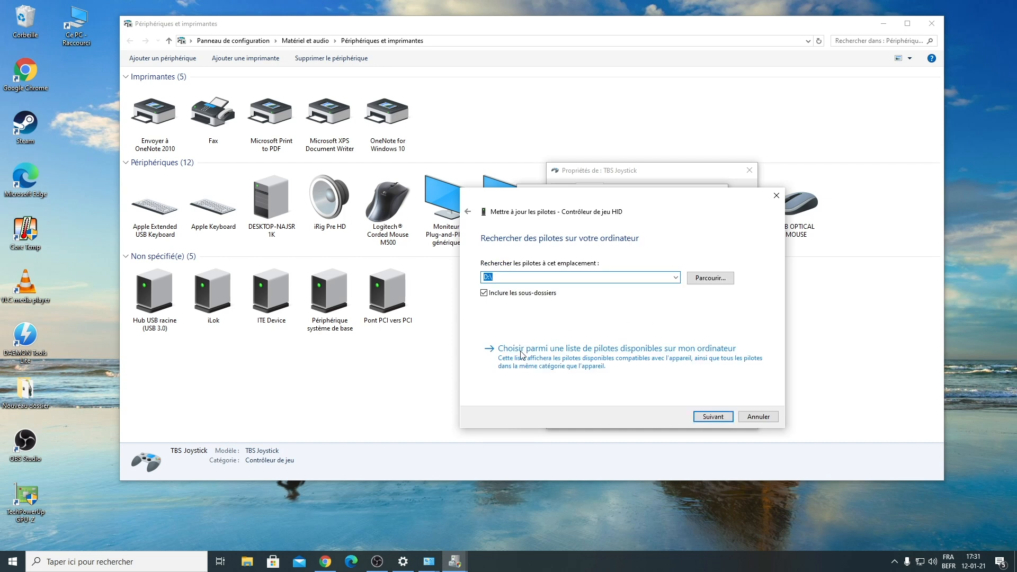
click(690, 355)
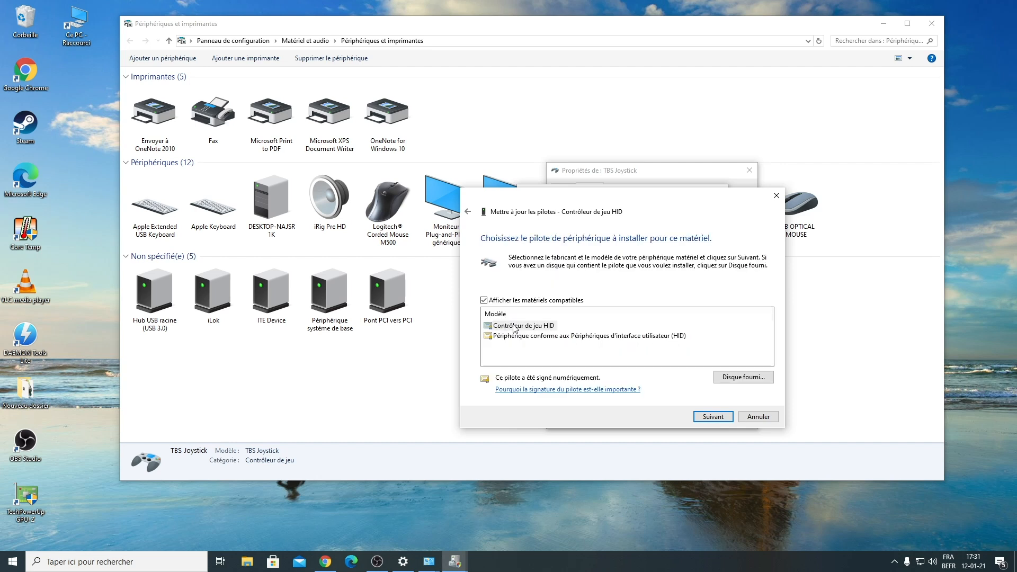
click(548, 327)
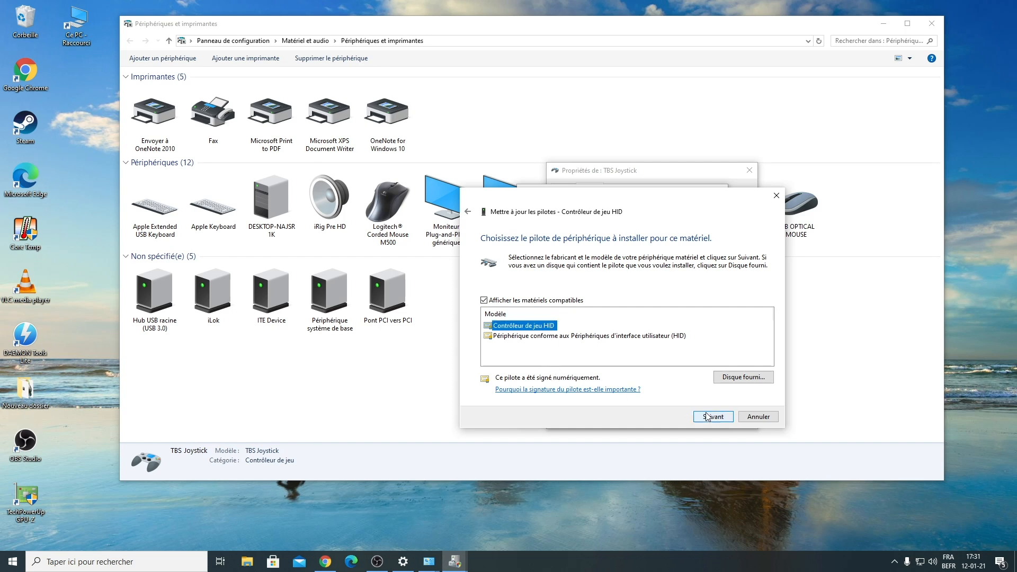